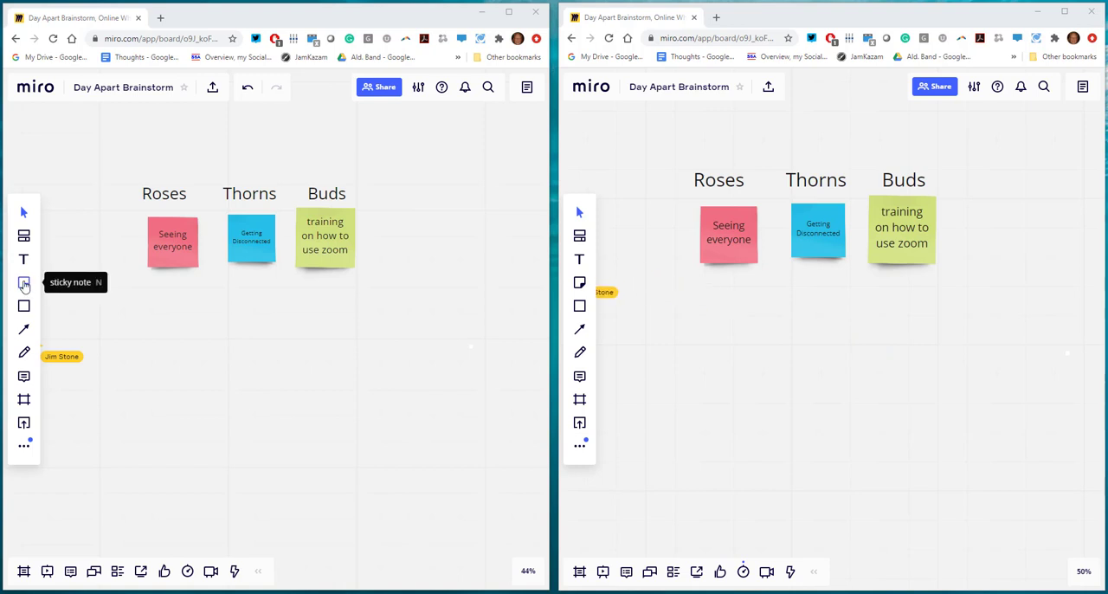
# Draw a large light yellow sticky note below the Roses, Thorns and Buds columns.
pyautogui.click(24, 283)
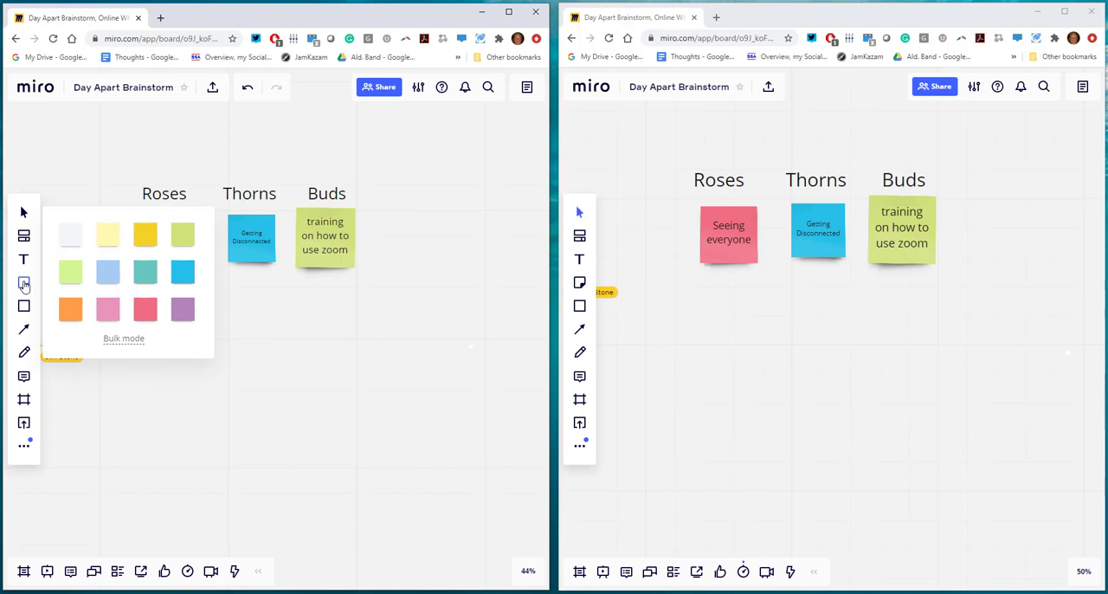
pyautogui.click(108, 237)
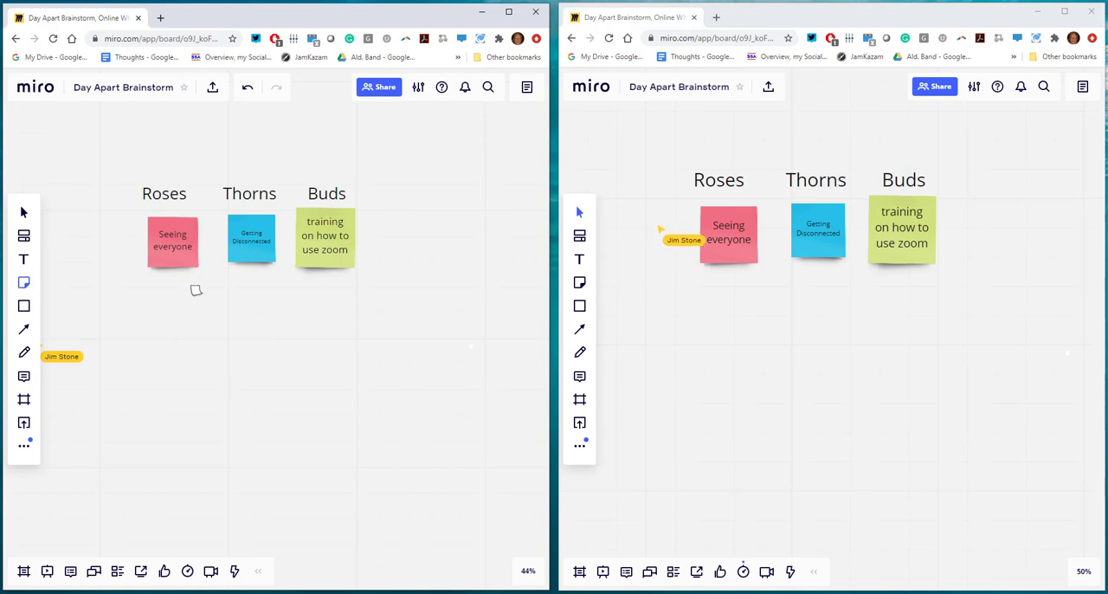
pyautogui.moveTo(138, 300); pyautogui.dragTo(411, 376)
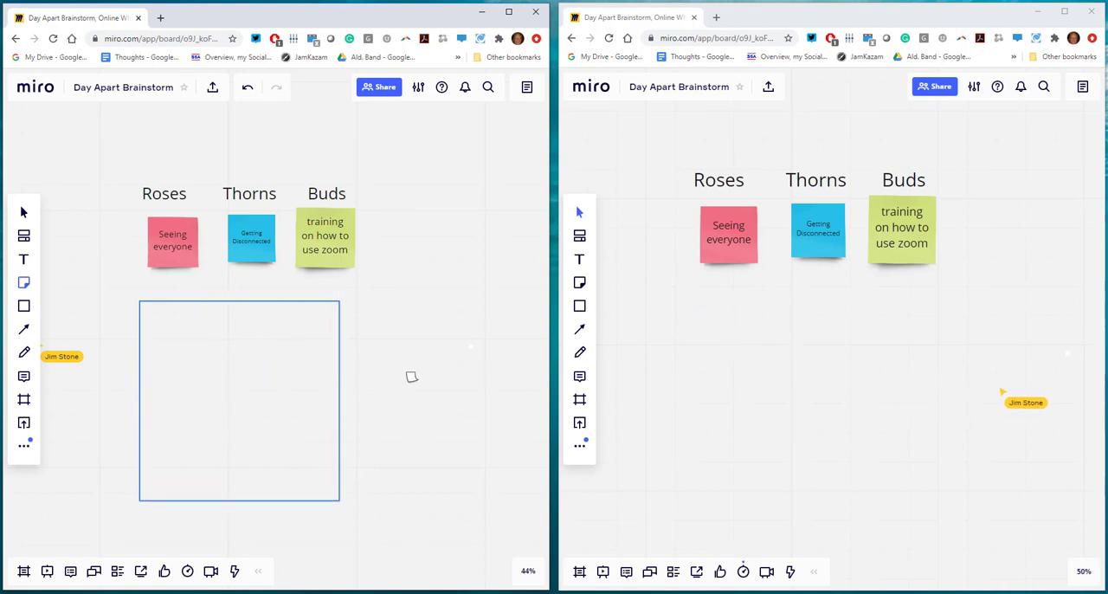
pyautogui.moveTo(412, 377); pyautogui.dragTo(411, 376)
# Write three lines on the yellow note: "1. Create a sticky note", "2. Move a sticky note", "3. Vote for a sticky note.".
pyautogui.write('1.')
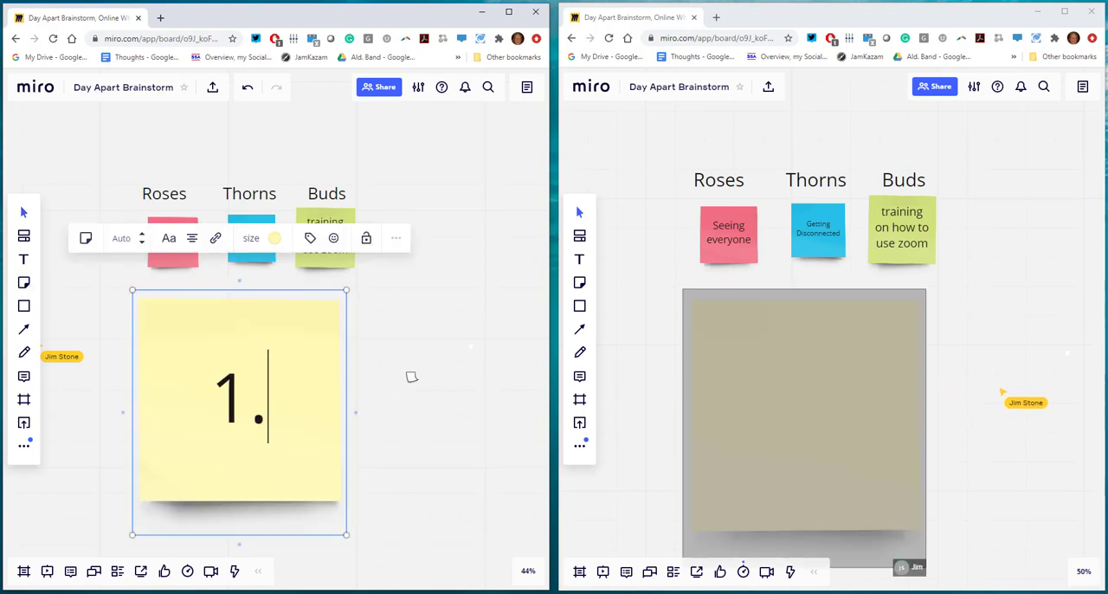
pyautogui.write(' Create')
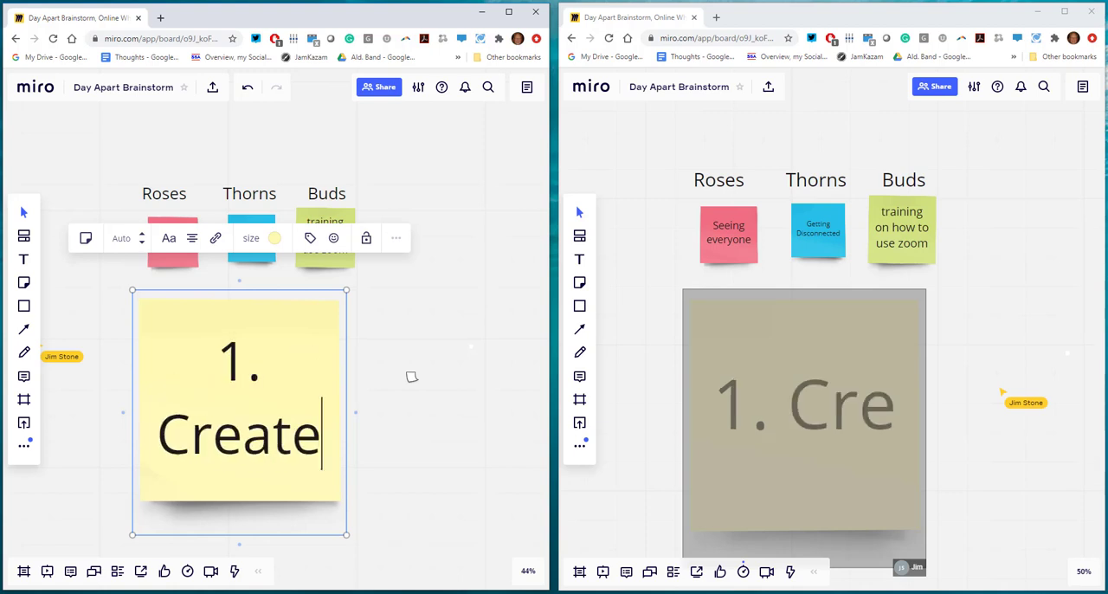
pyautogui.write(' a sticky note')
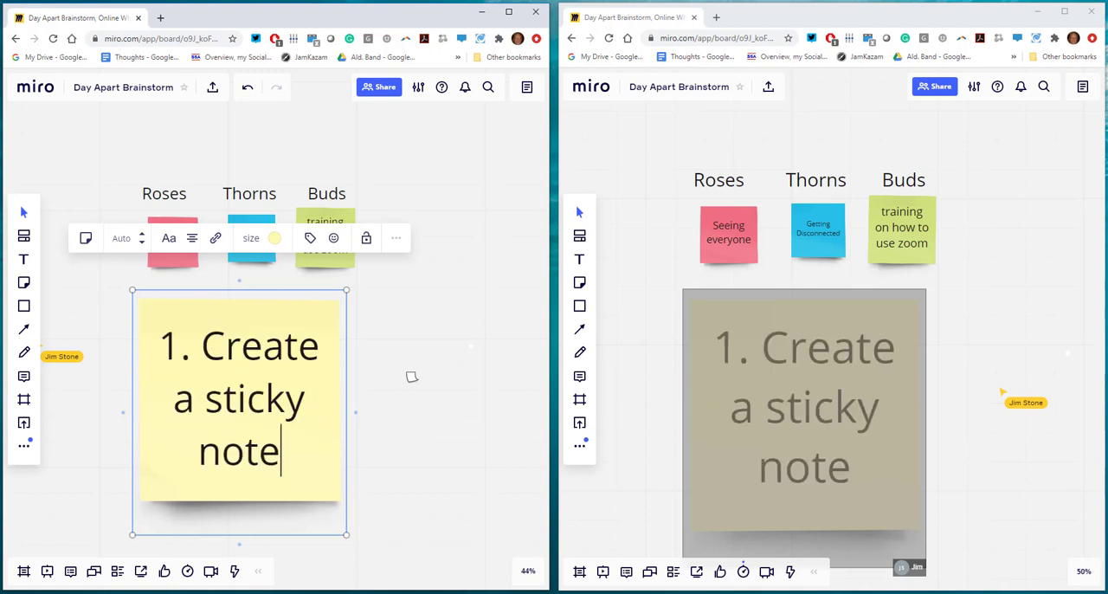
pyautogui.press('Return')
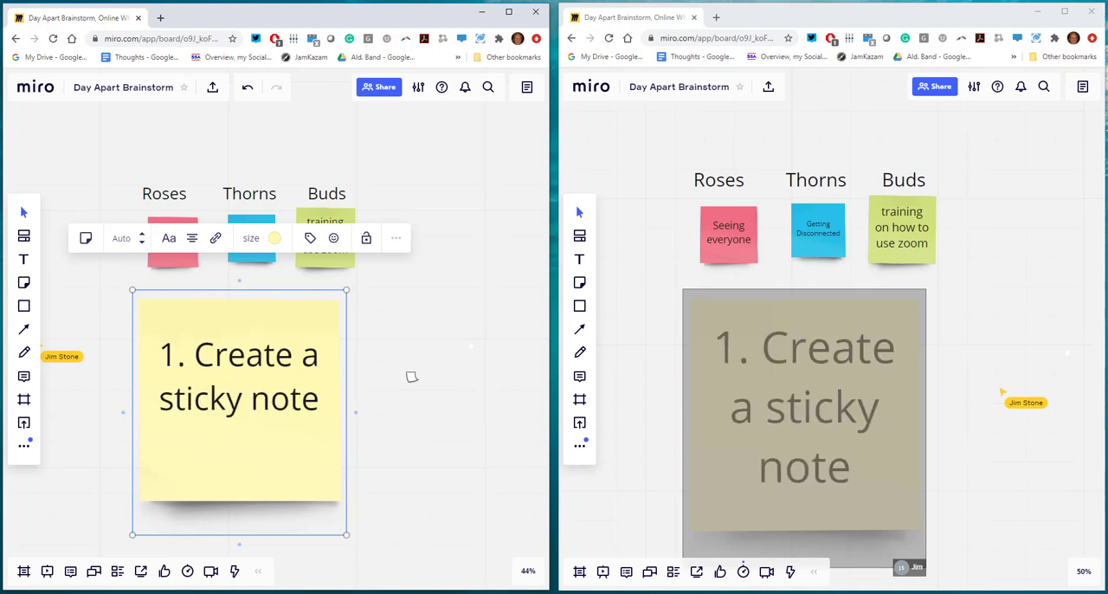
pyautogui.write('2. Move a sticky note')
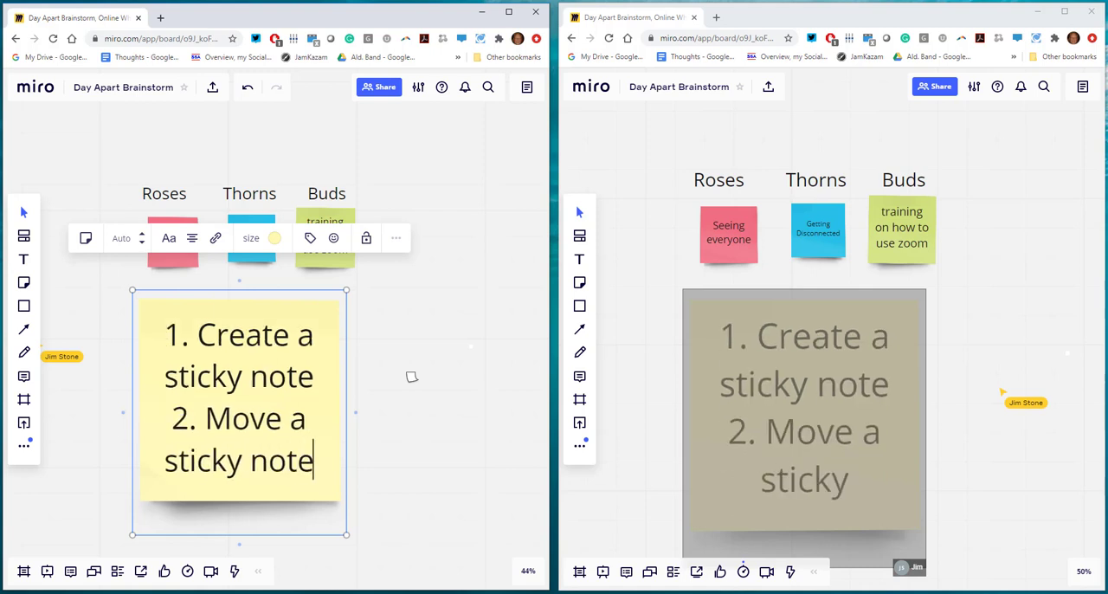
pyautogui.press('Return')
pyautogui.write('3')
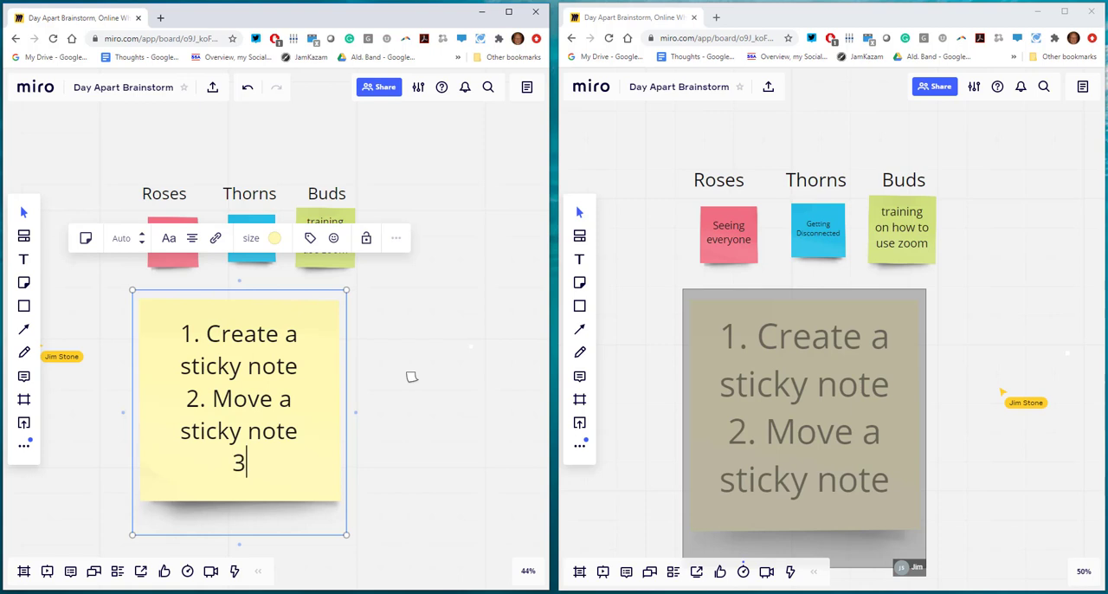
pyautogui.write('. Vote for a ')
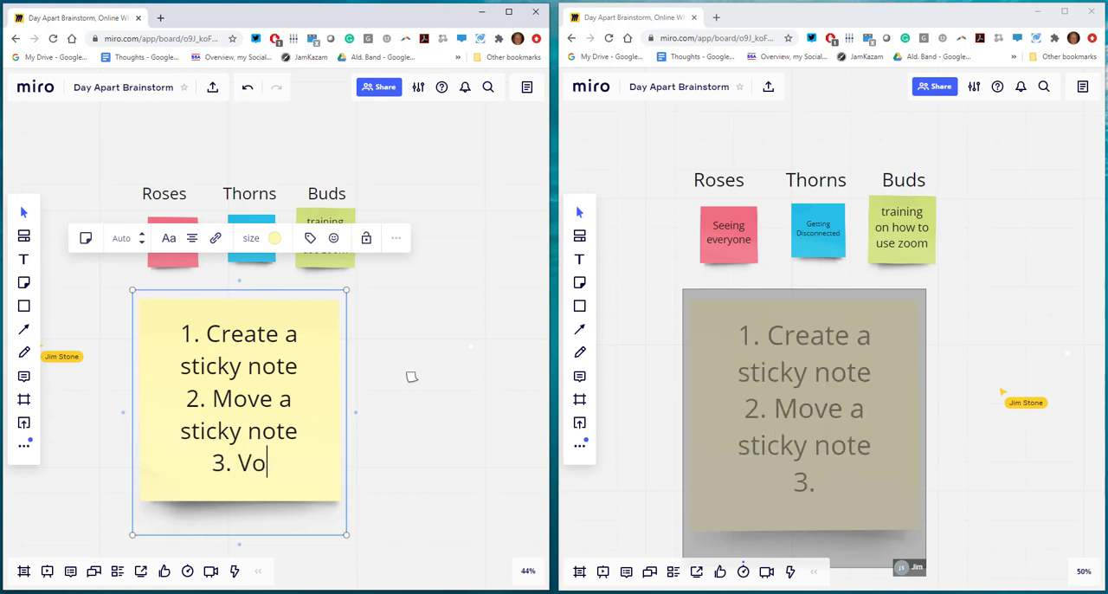
pyautogui.write('sticky note.')
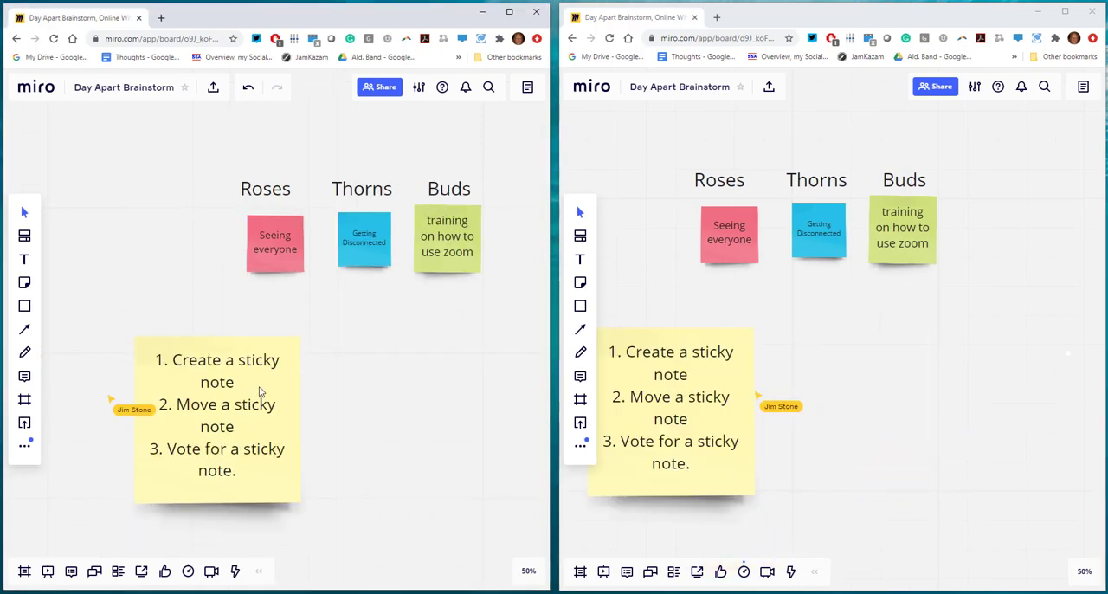
# Shrink the yellow instruction note and reposition it below the Roses, Thorns and Buds notes.
pyautogui.moveTo(259, 391); pyautogui.dragTo(299, 379)
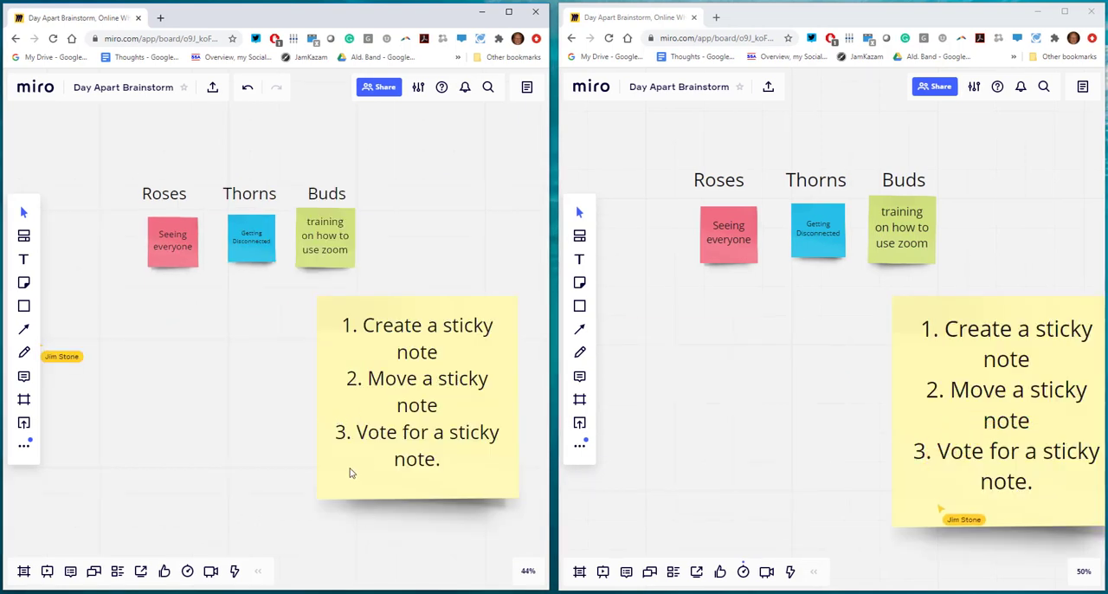
pyautogui.click(364, 463)
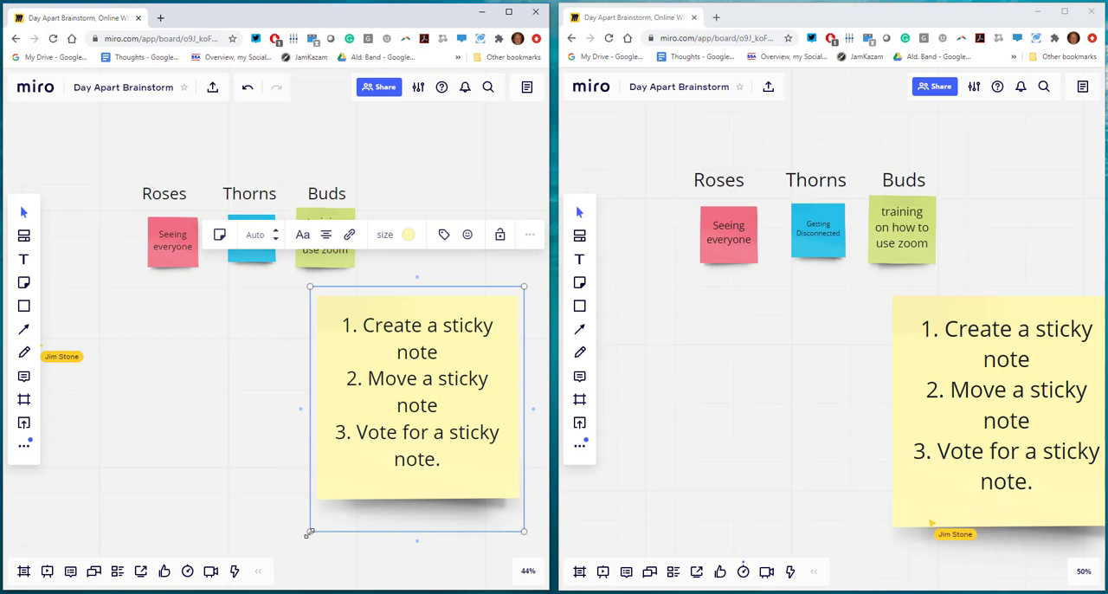
pyautogui.moveTo(310, 529); pyautogui.dragTo(375, 451)
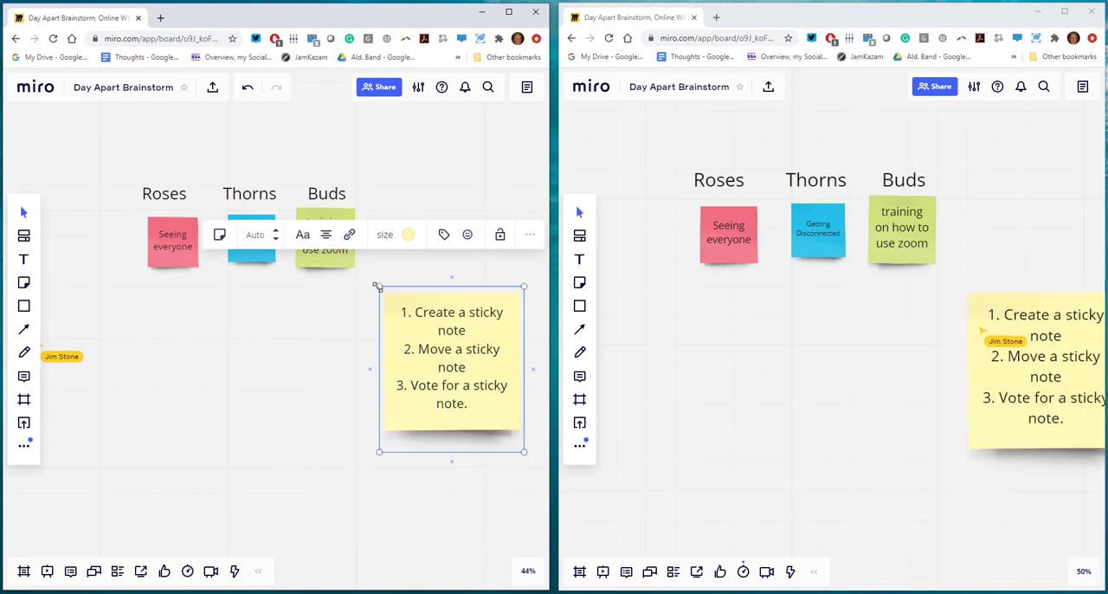
pyautogui.moveTo(378, 286); pyautogui.dragTo(381, 333)
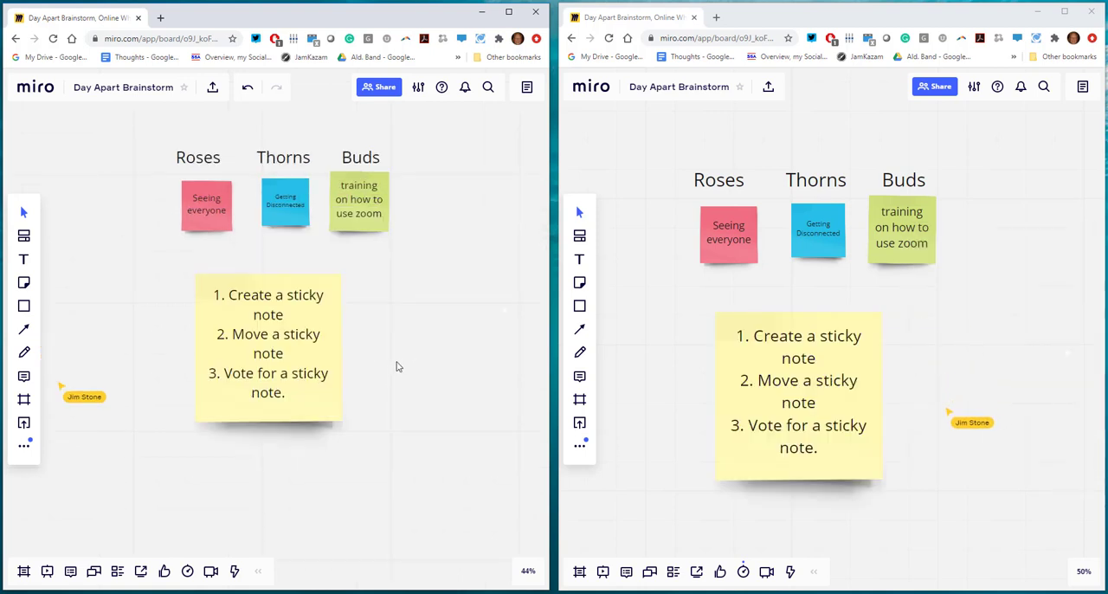
pyautogui.scroll(3, 402, 361)
pyautogui.scroll(2, 401, 361)
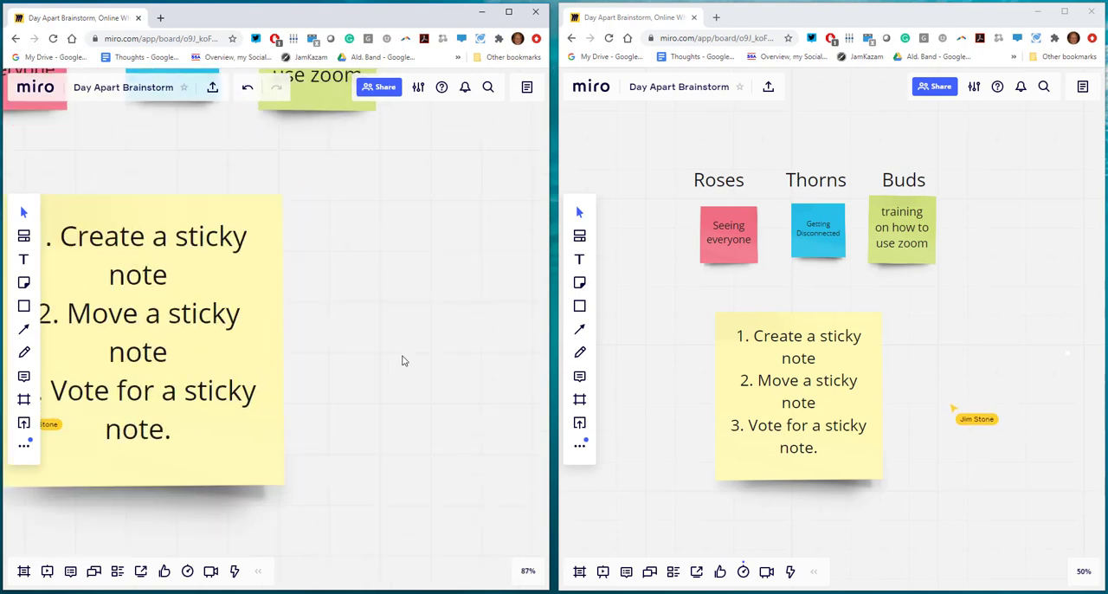
pyautogui.scroll(-5, 402, 361)
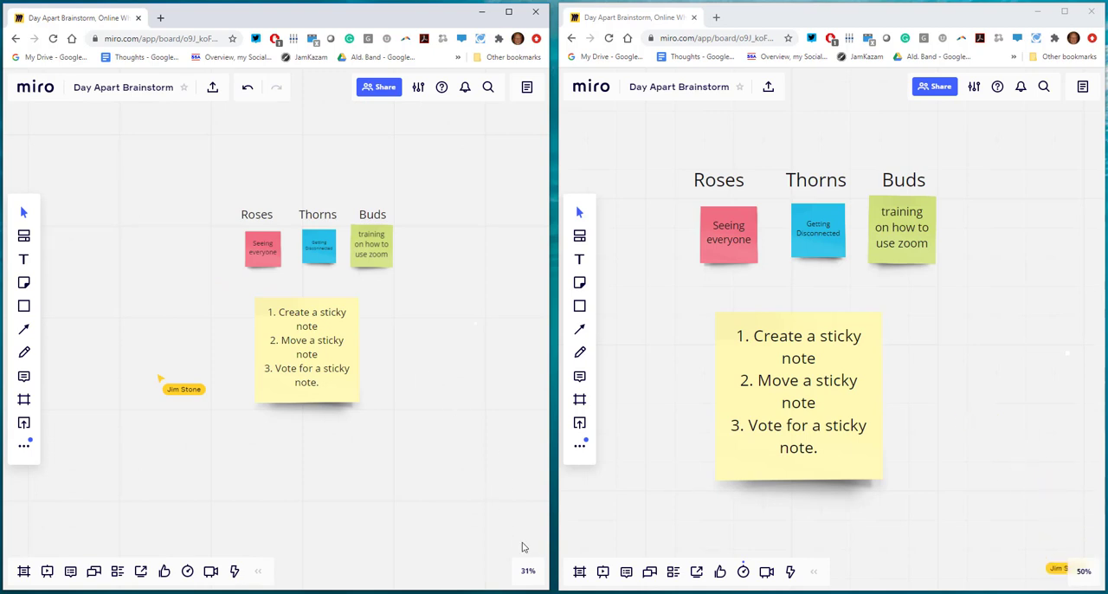
pyautogui.moveTo(526, 575)
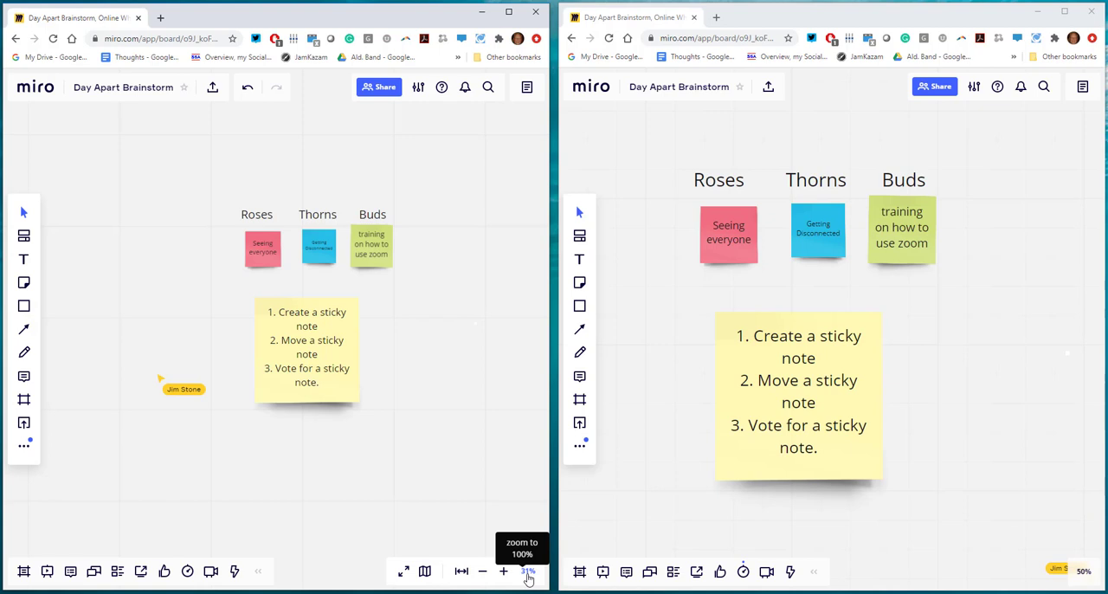
pyautogui.click(503, 571)
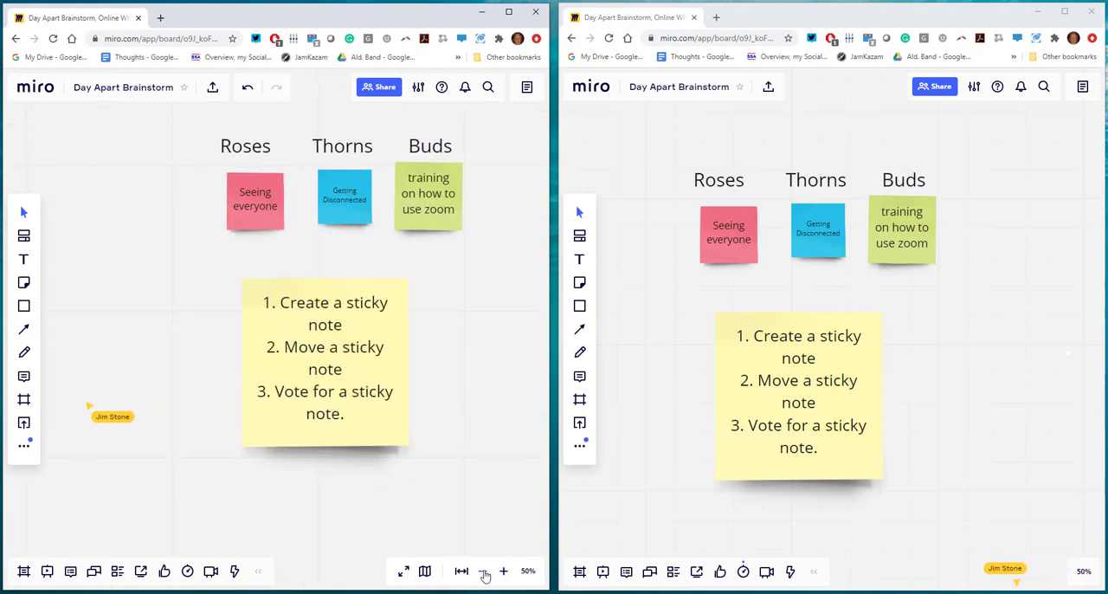
pyautogui.click(482, 571)
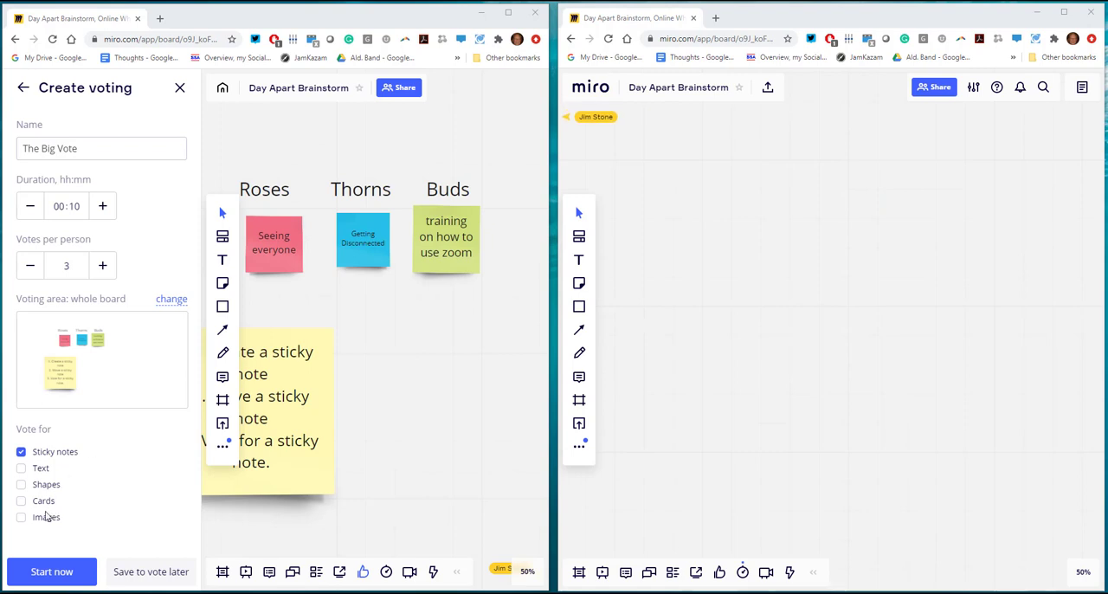
# Start the sticky-note voting session "The Big Vote" and cast one vote for the "Seeing everyone" note.
pyautogui.click(57, 572)
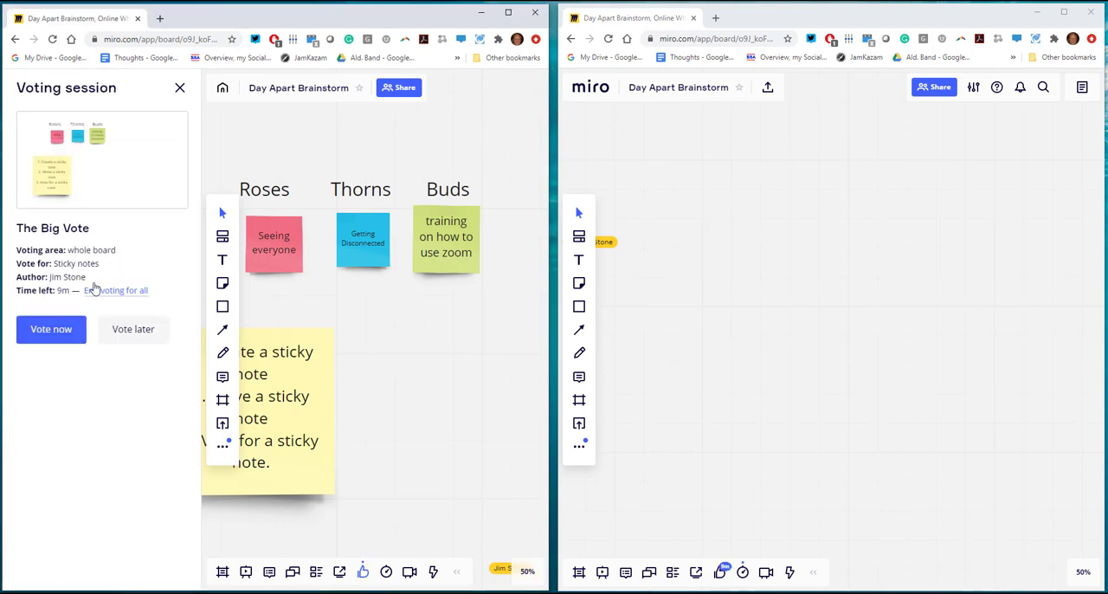
pyautogui.click(53, 327)
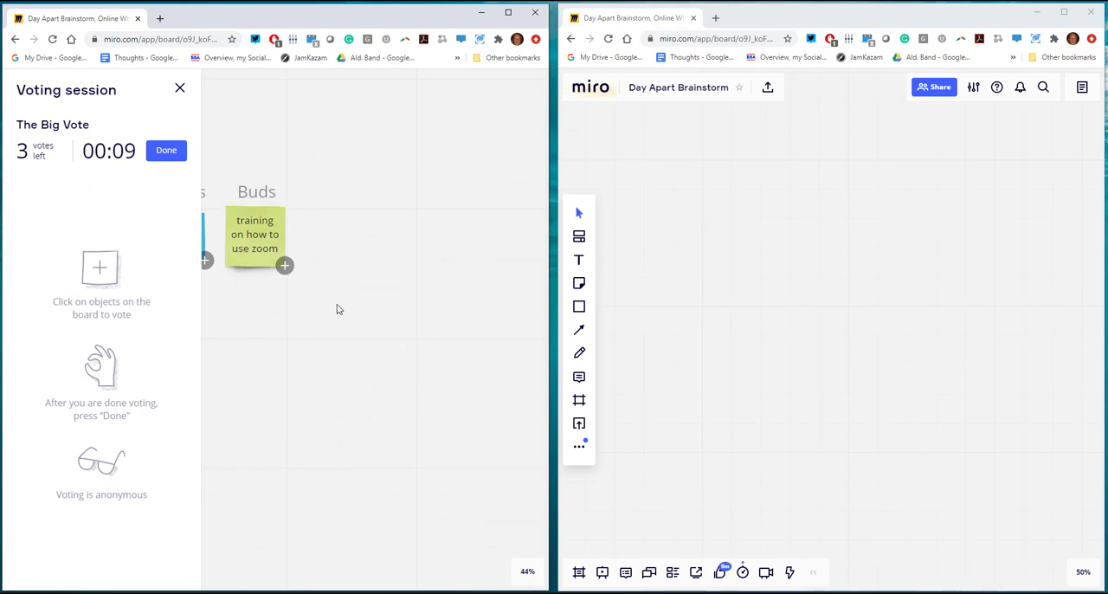
pyautogui.moveTo(329, 352); pyautogui.dragTo(490, 361)
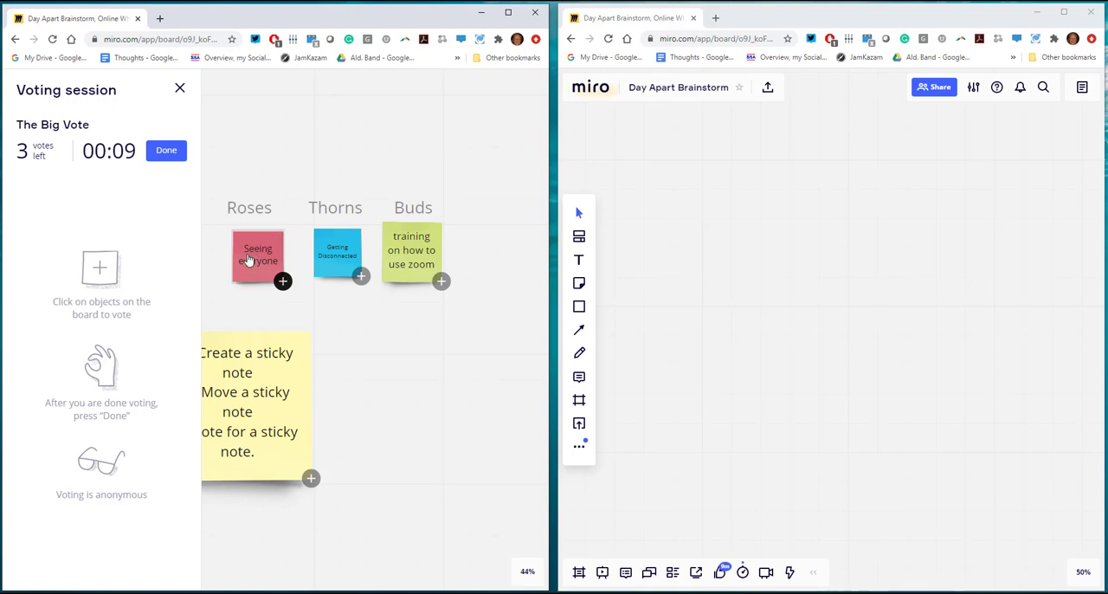
pyautogui.click(251, 258)
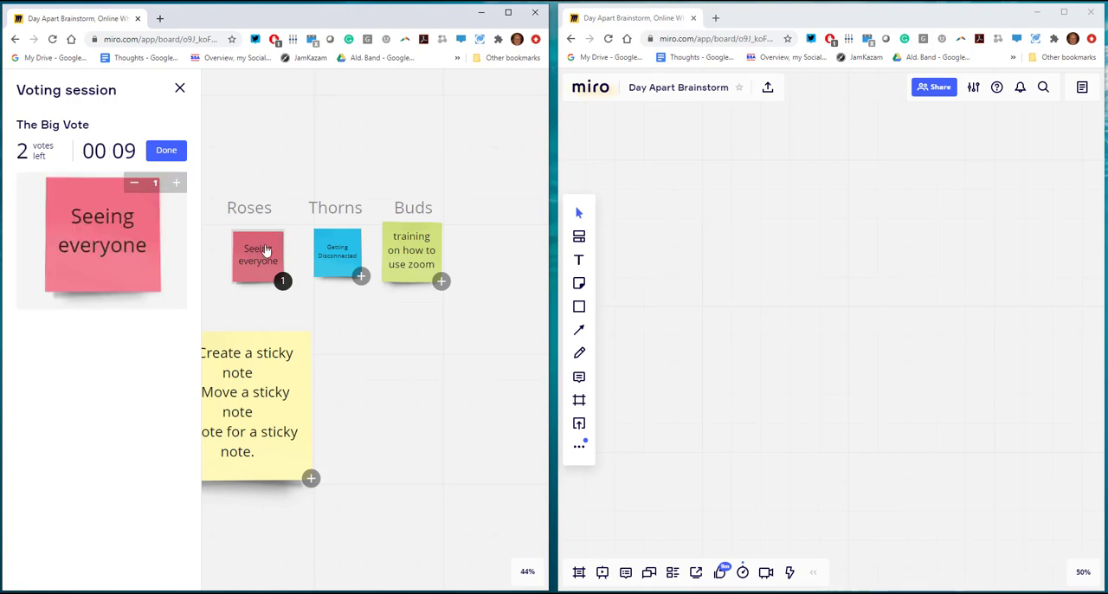
# Add a vote to the "Getting Disconnected" note and withdraw it, and end your own voting with the remaining votes unused.
pyautogui.click(350, 247)
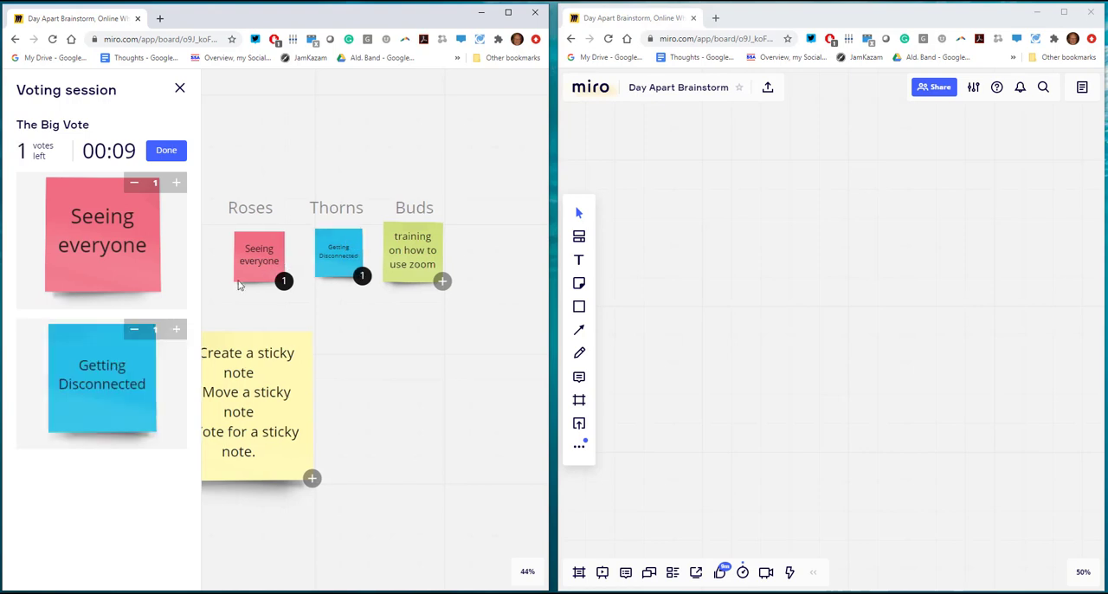
pyautogui.click(134, 331)
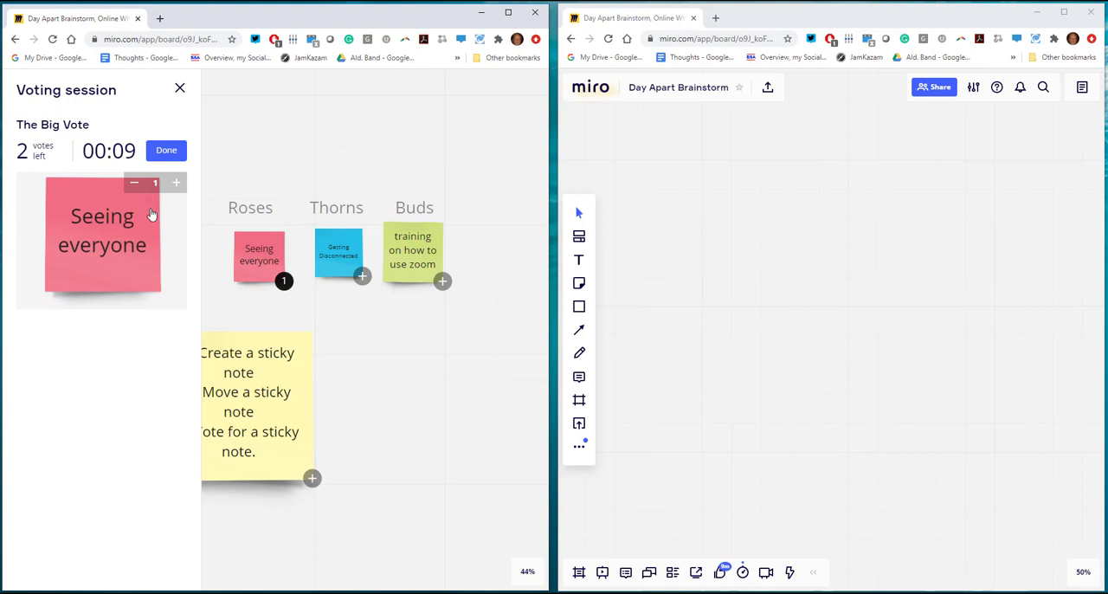
pyautogui.click(167, 151)
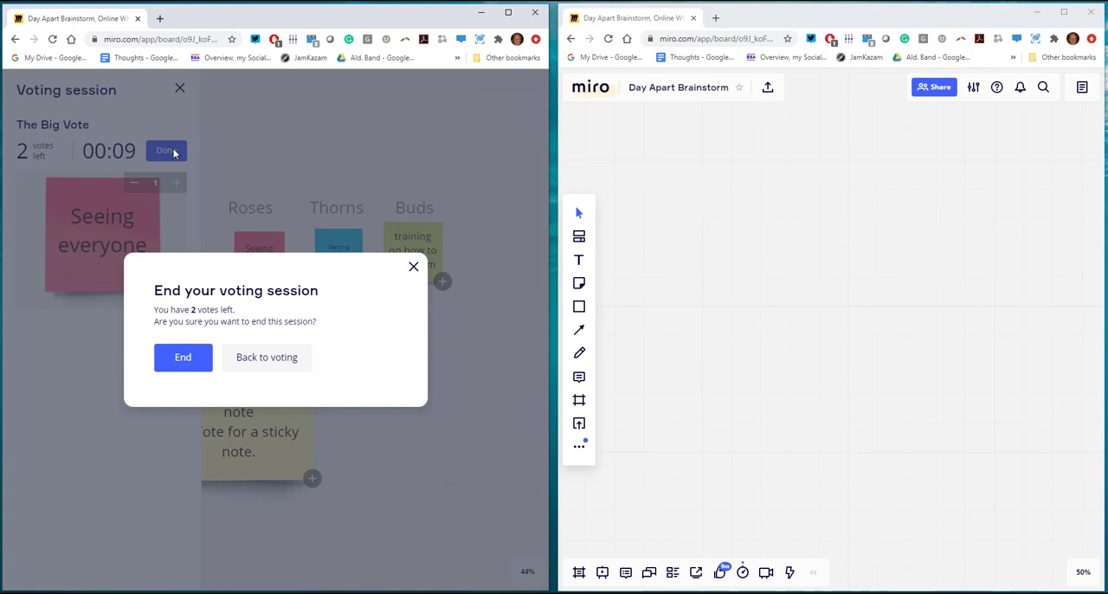
pyautogui.click(183, 360)
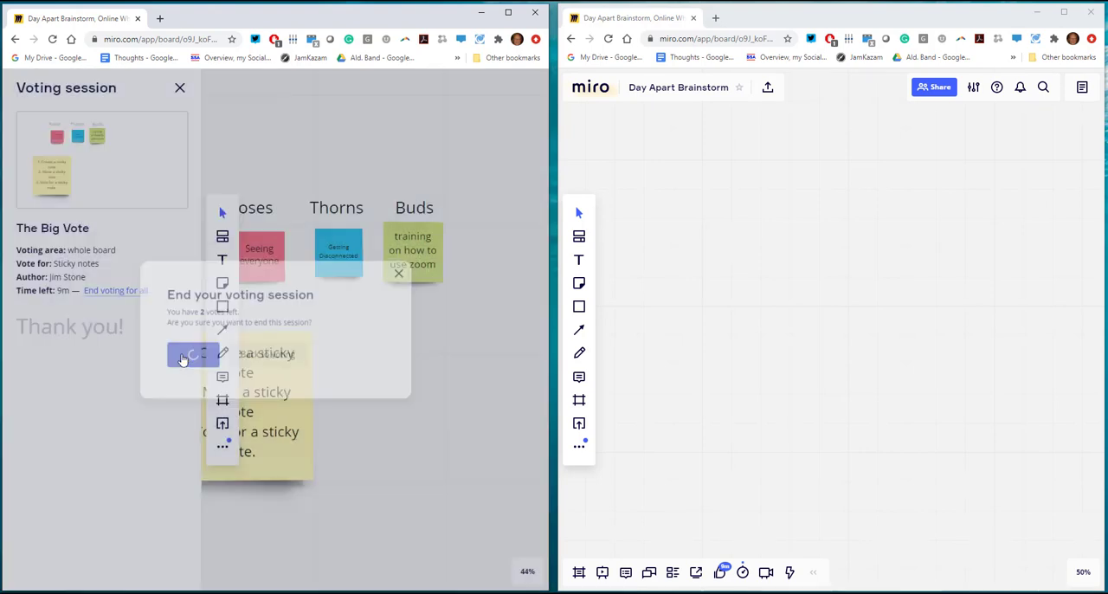